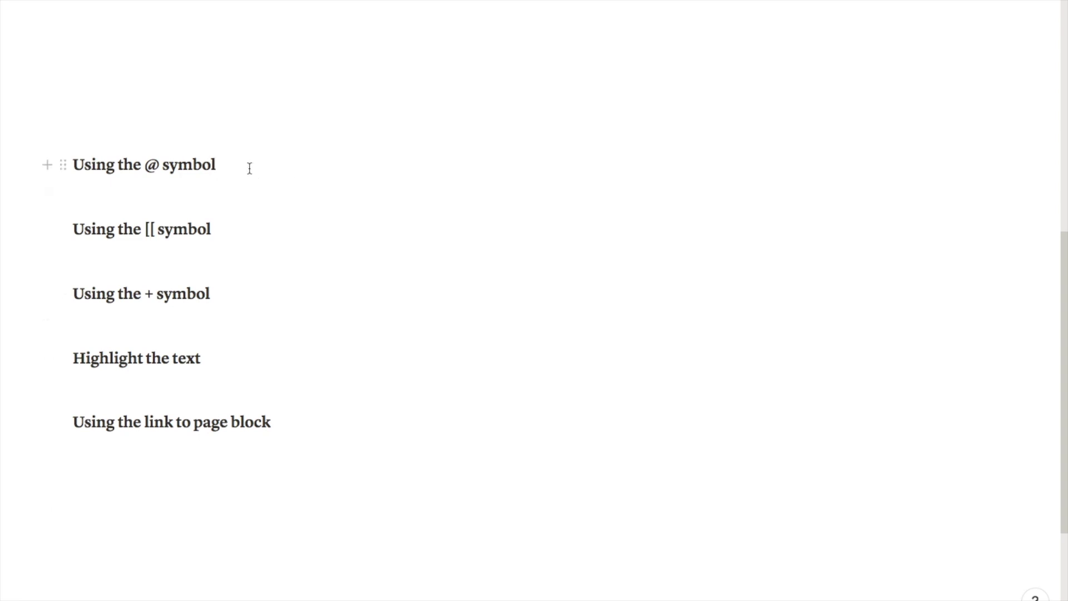
# Step: Insert an @ mention of the Dwight Schrute Resume page below the heading, then open it
pyautogui.press('Return')
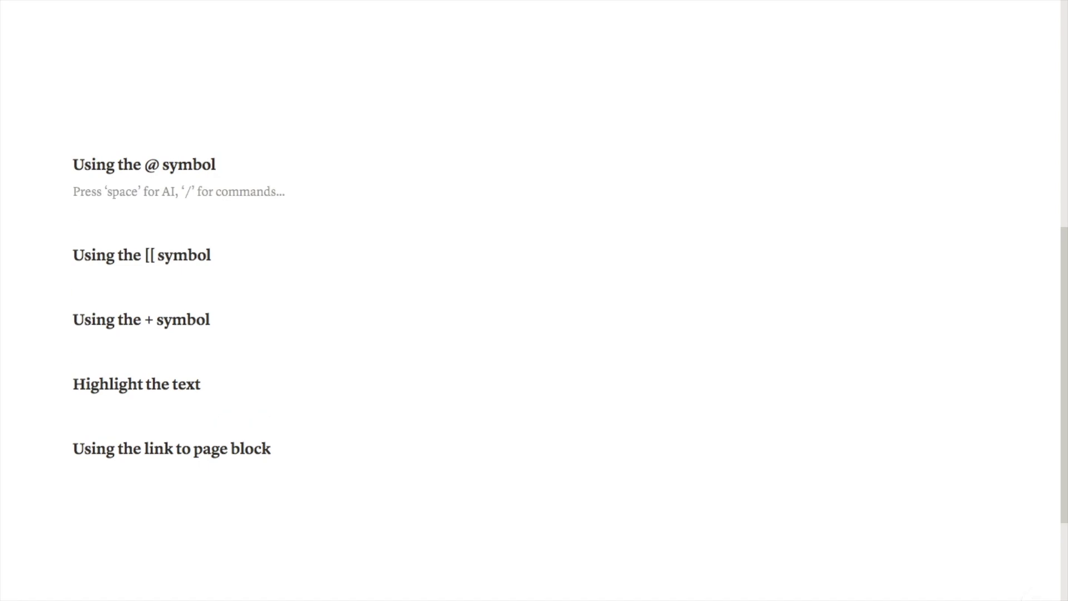
pyautogui.write('@')
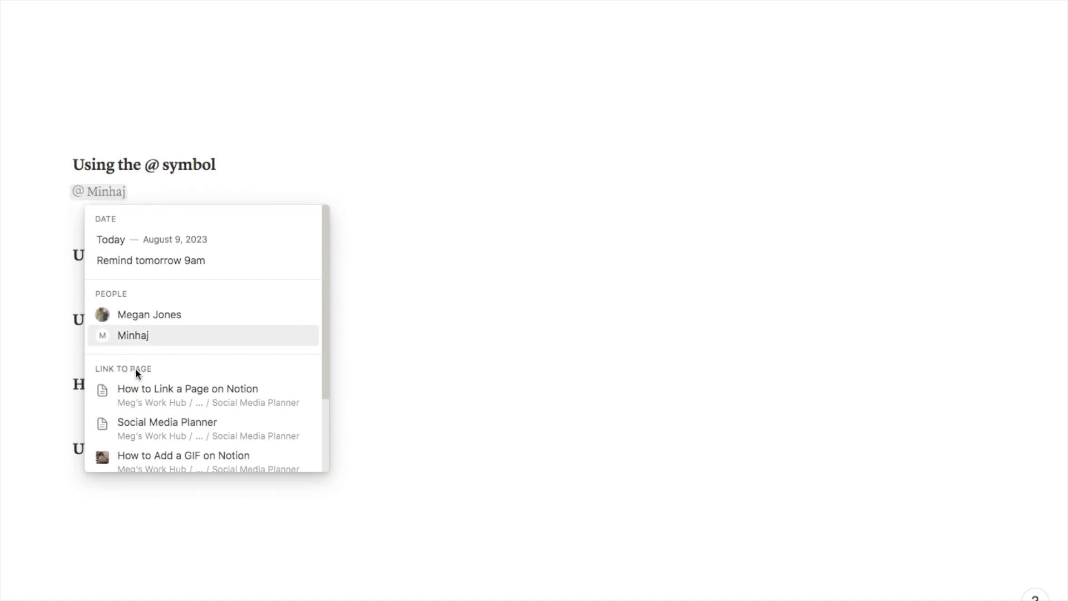
pyautogui.press('Down')
pyautogui.press('Down')
pyautogui.press('Down')
pyautogui.press('Down')
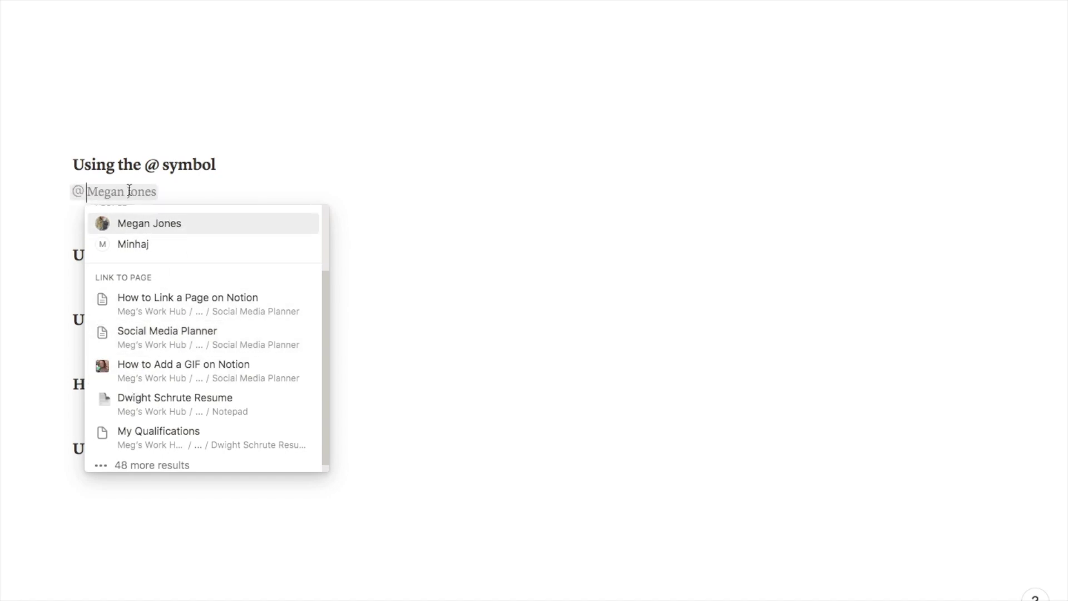
pyautogui.write('dw')
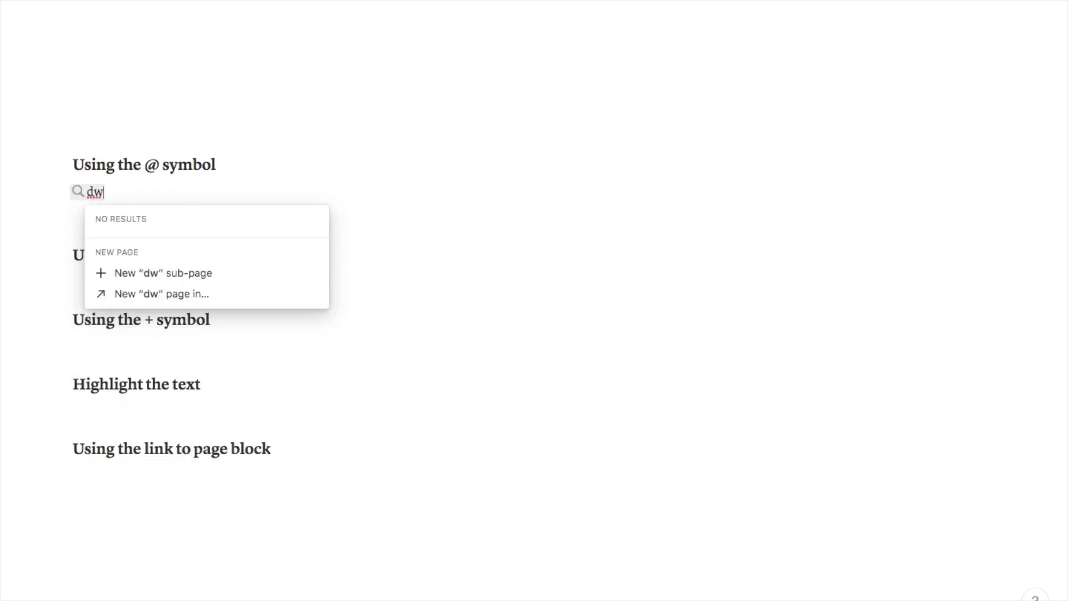
pyautogui.write('ight')
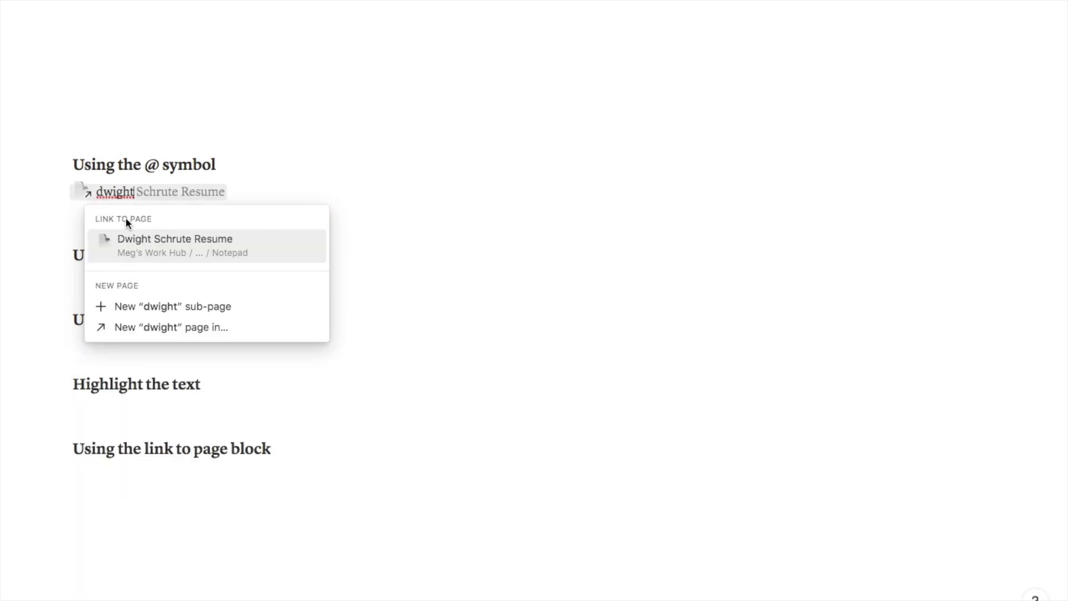
pyautogui.click(144, 248)
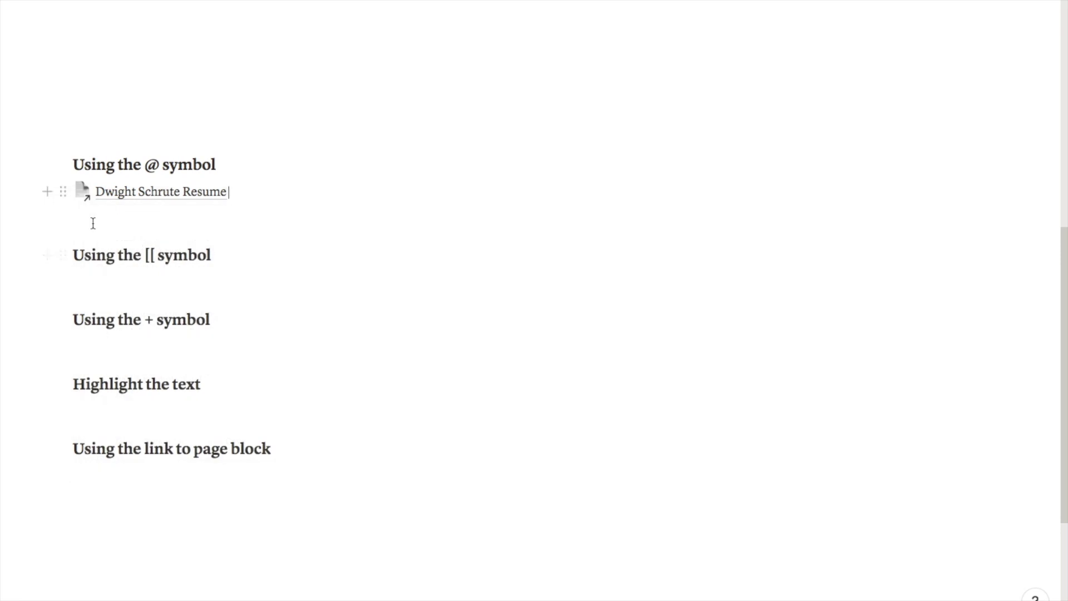
pyautogui.click(148, 201)
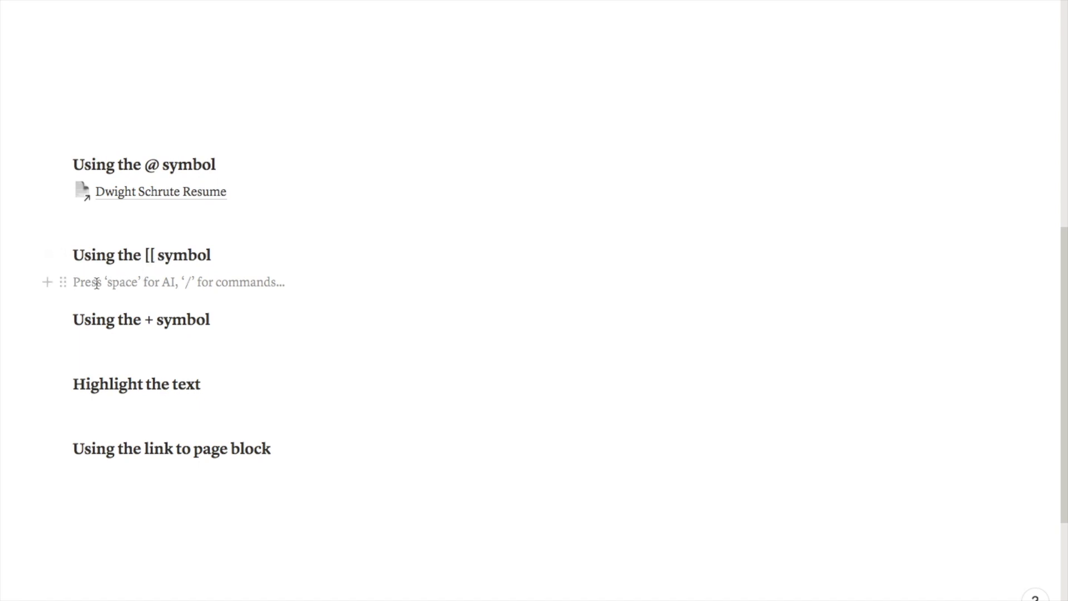
# Step: Link the Social Media Planner page with [[social on the line under the [[ heading
pyautogui.write('[[')
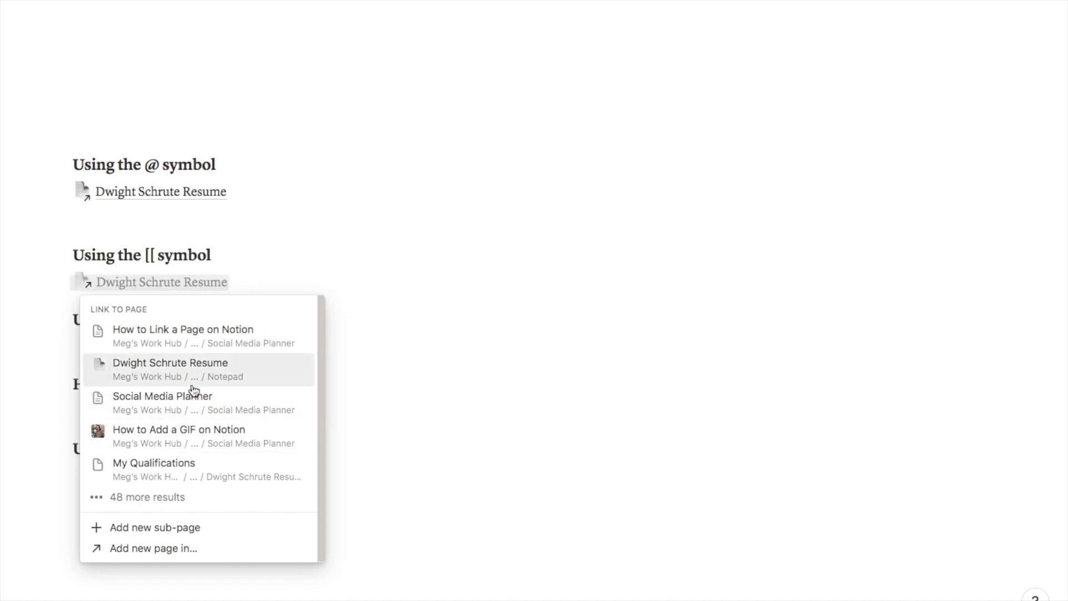
pyautogui.write('dw')
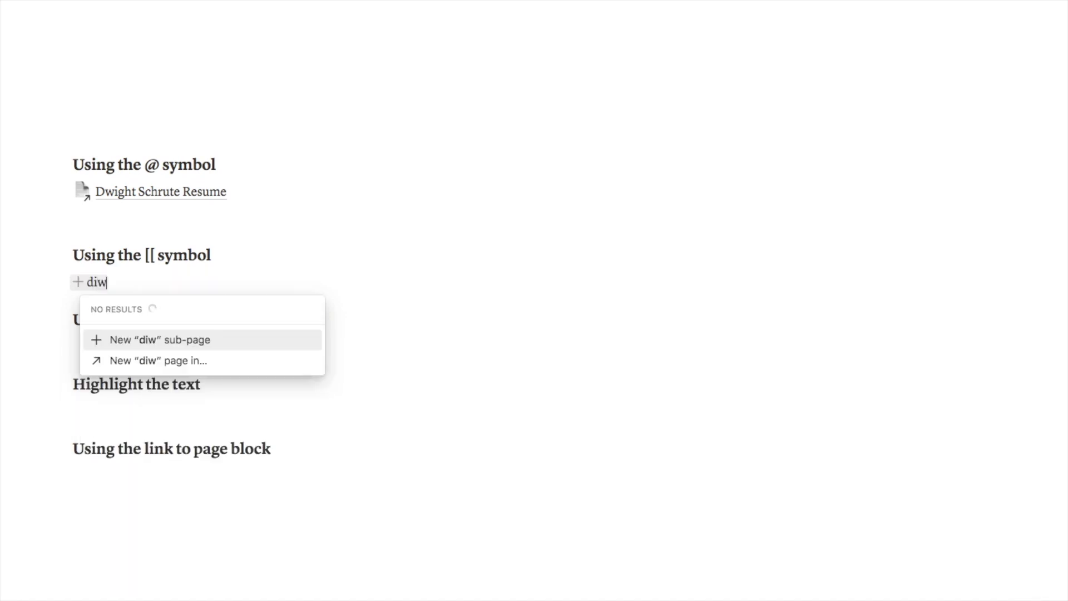
pyautogui.press('BackSpace')
pyautogui.write('w')
pyautogui.press('BackSpace')
pyautogui.press('BackSpace')
pyautogui.write('social')
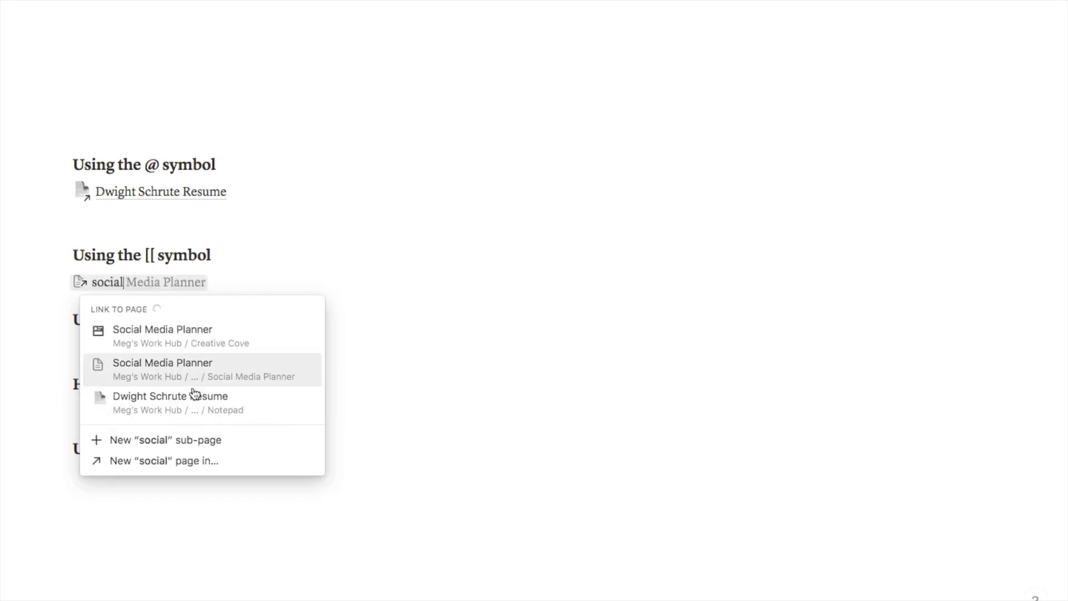
pyautogui.click(168, 339)
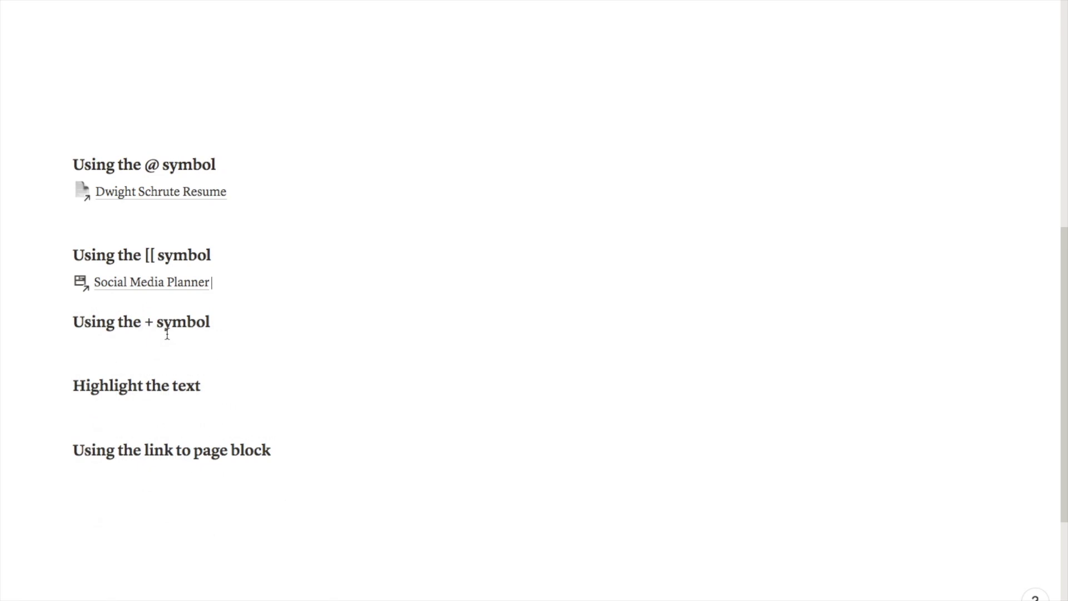
# Step: Link the existing Social Media Planner page via +social under the + symbol heading
pyautogui.press('Down')
pyautogui.press('Down')
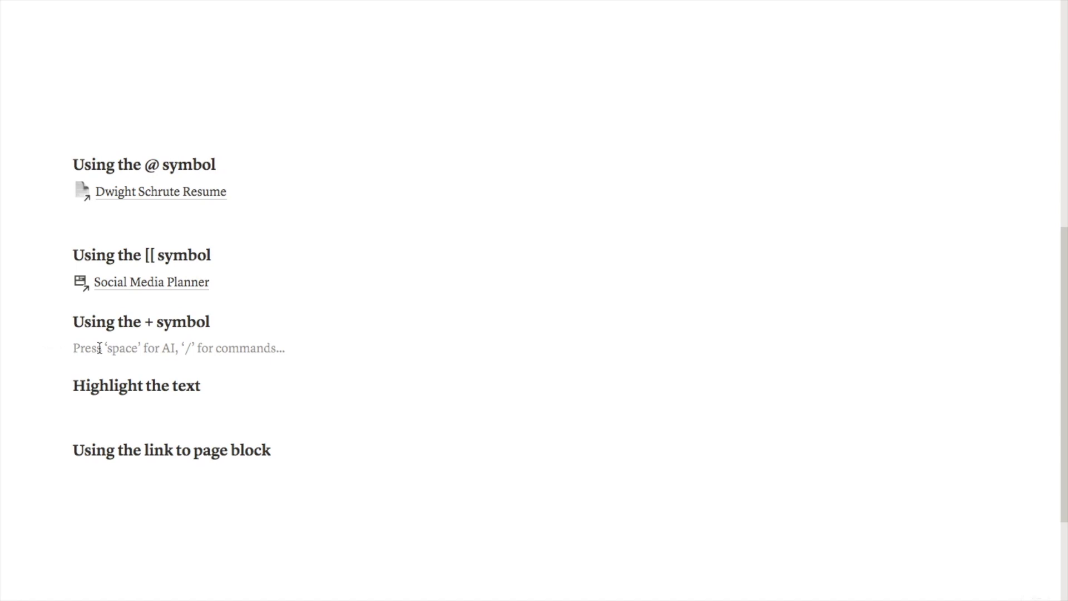
pyautogui.write('+')
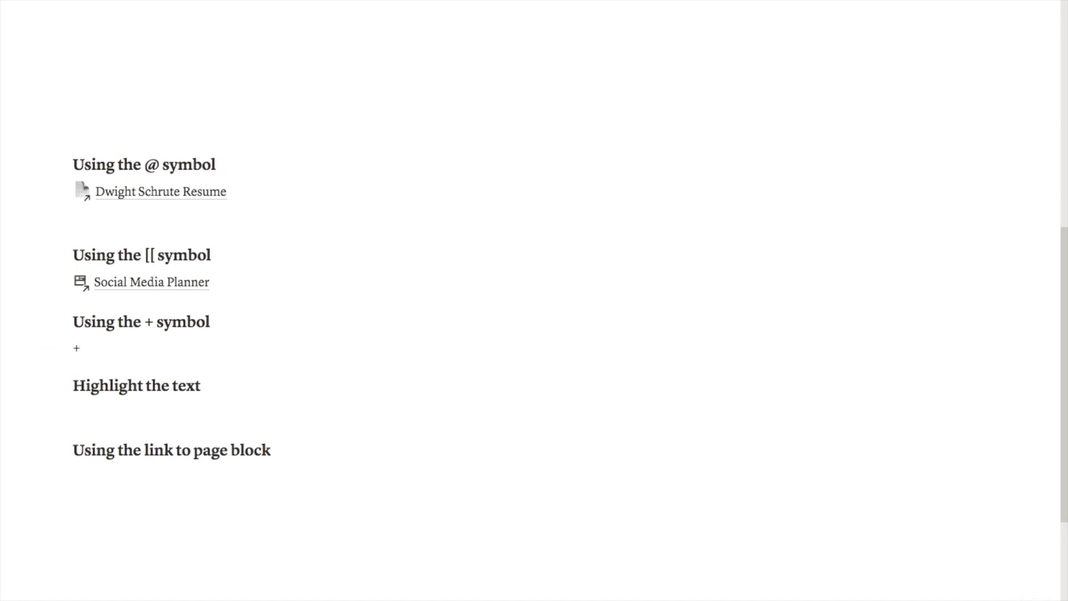
pyautogui.write('soc')
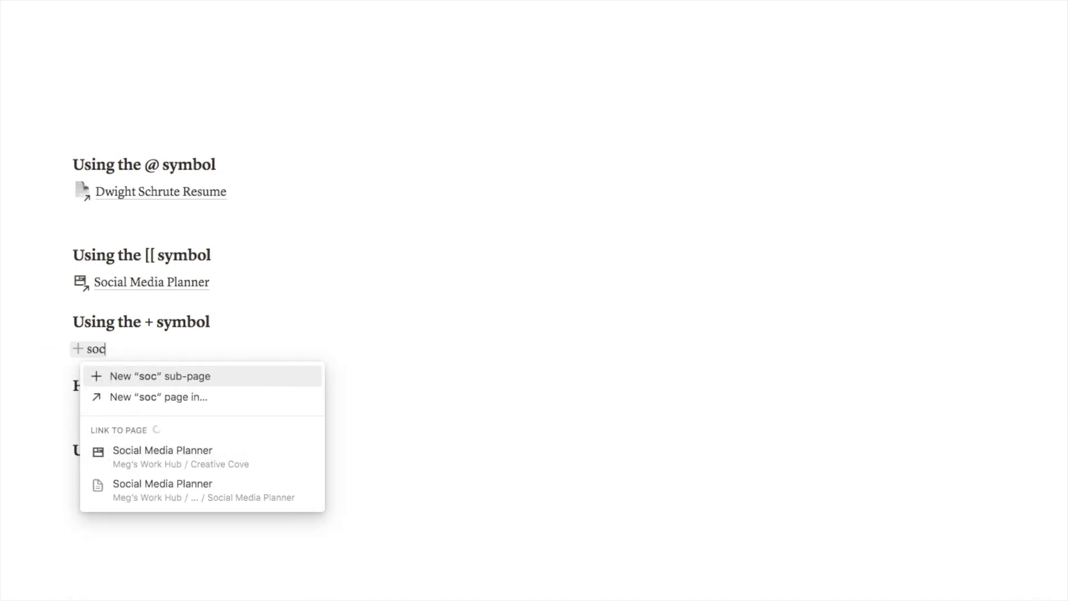
pyautogui.write('ial')
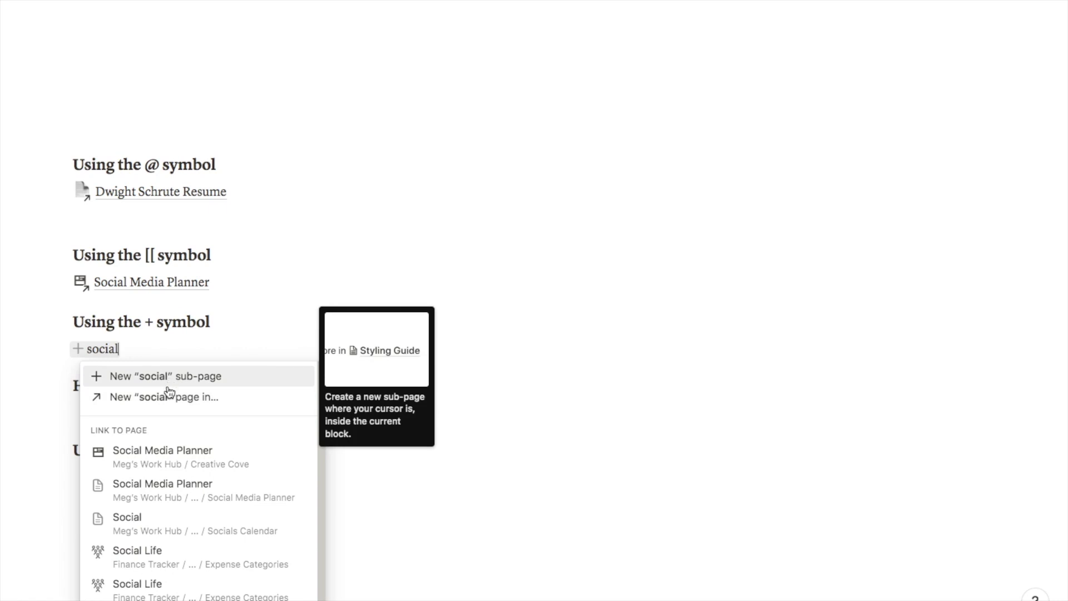
pyautogui.press('Down')
pyautogui.press('Down')
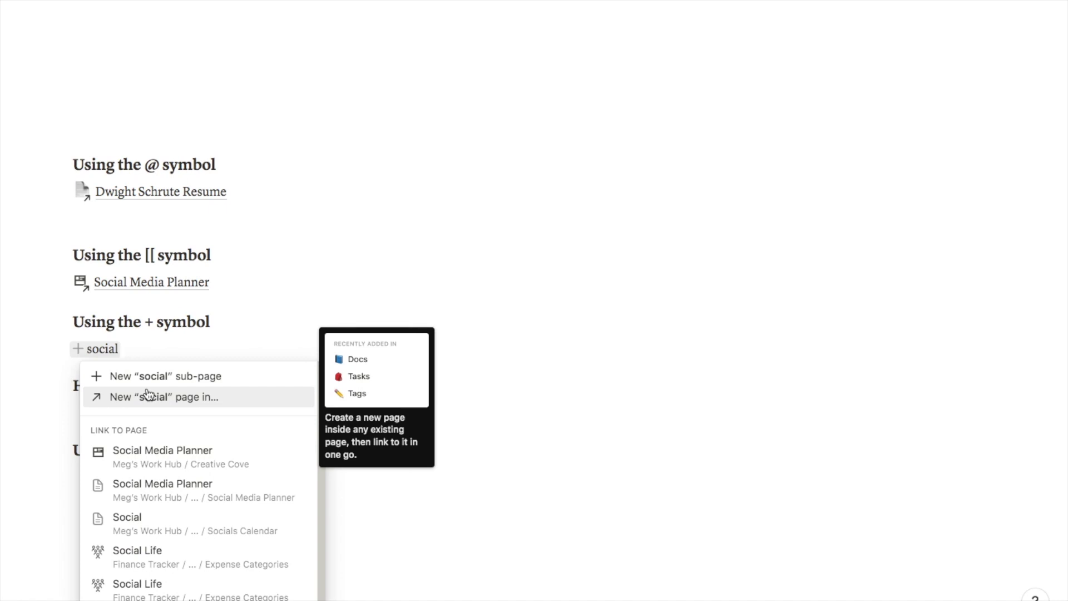
pyautogui.click(167, 465)
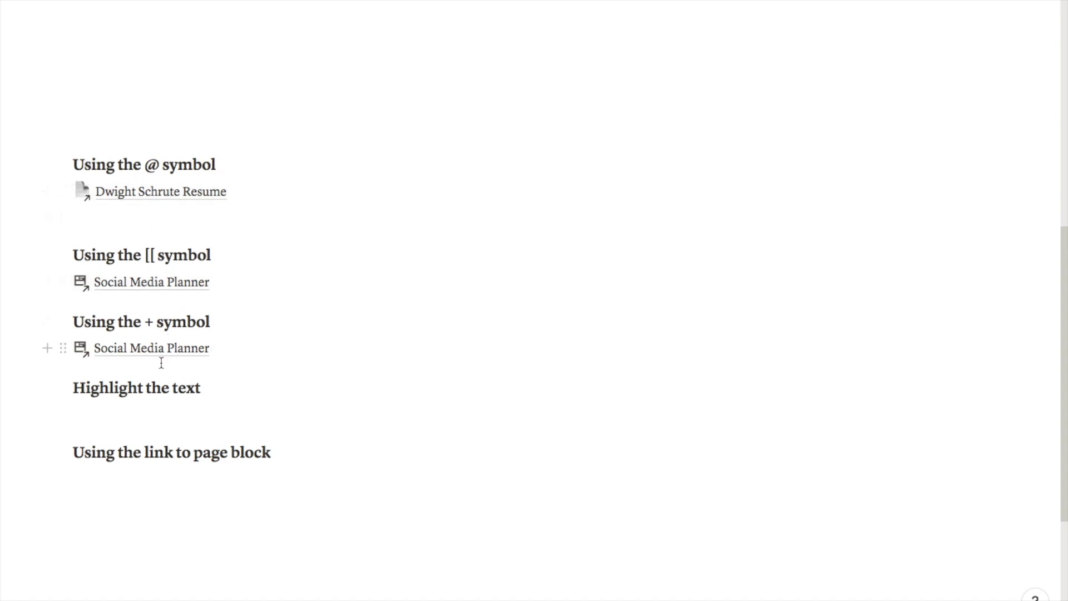
# Step: Paste 'Check out my resume prior to the interview.' and link 'my resume' to the resume page
pyautogui.click(87, 417)
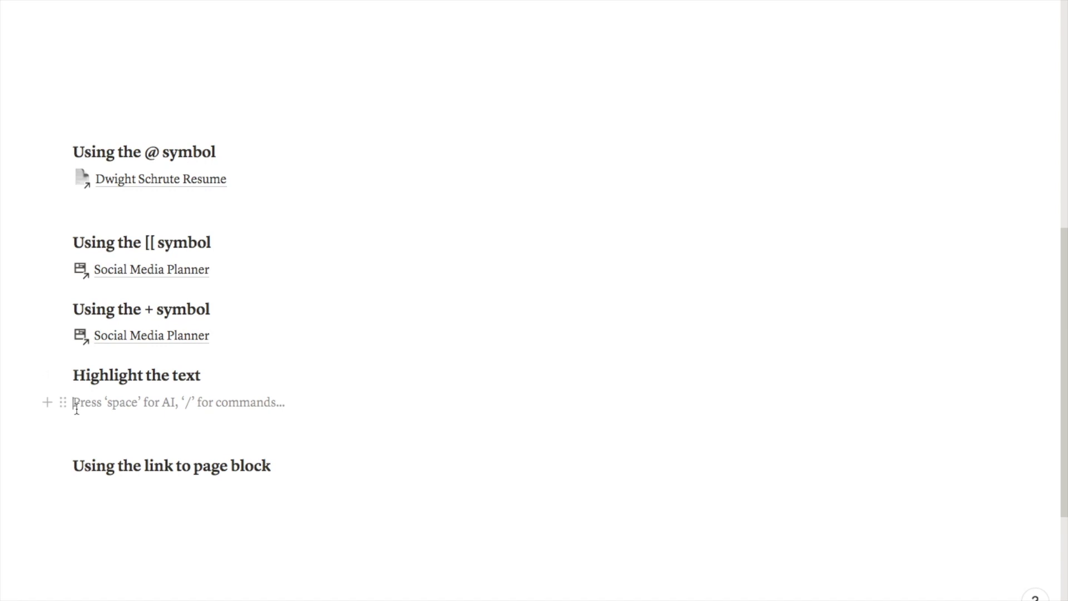
pyautogui.write('Check out my resume prior to the interview.')
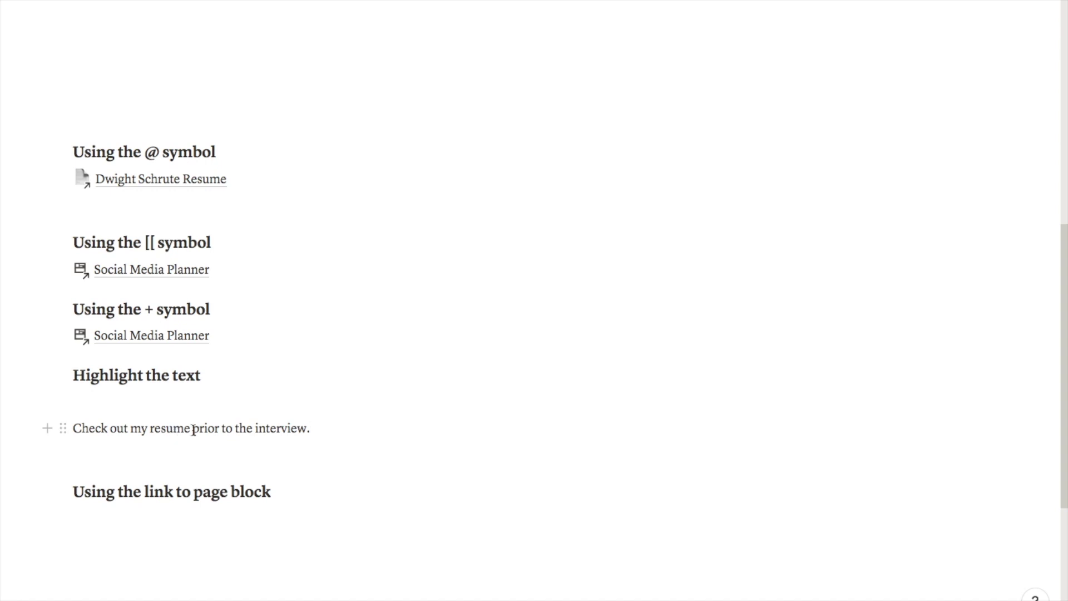
pyautogui.moveTo(189, 431); pyautogui.dragTo(135, 433)
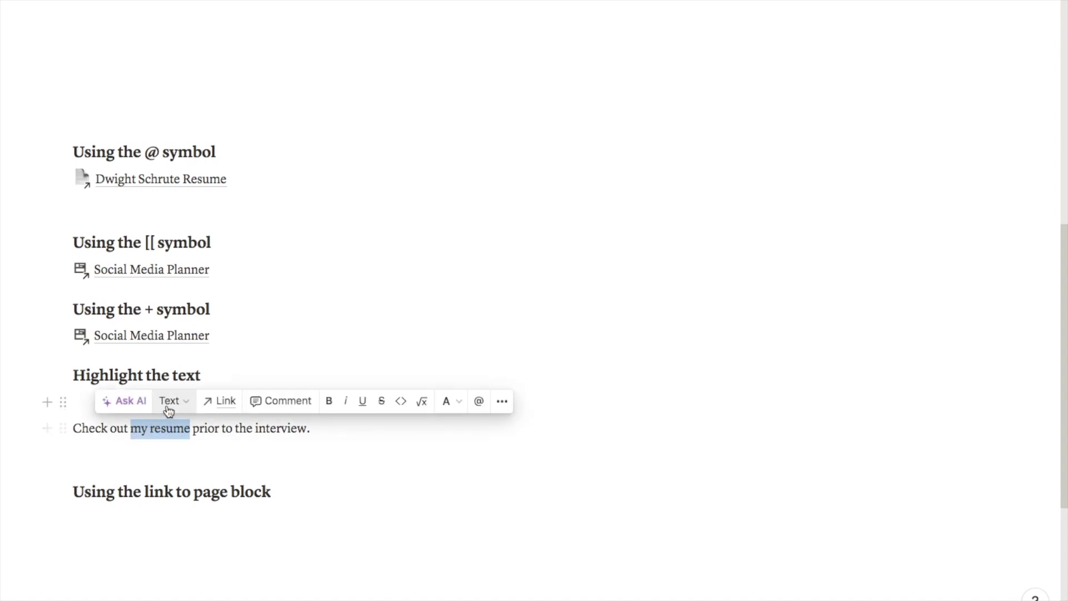
pyautogui.click(228, 408)
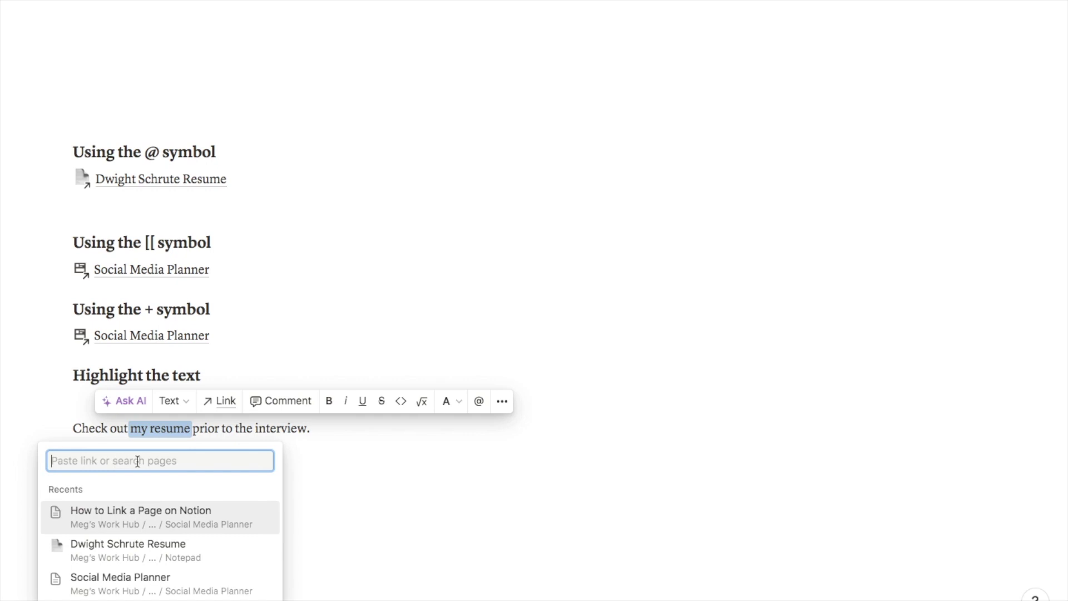
pyautogui.click(114, 551)
pyautogui.click(152, 458)
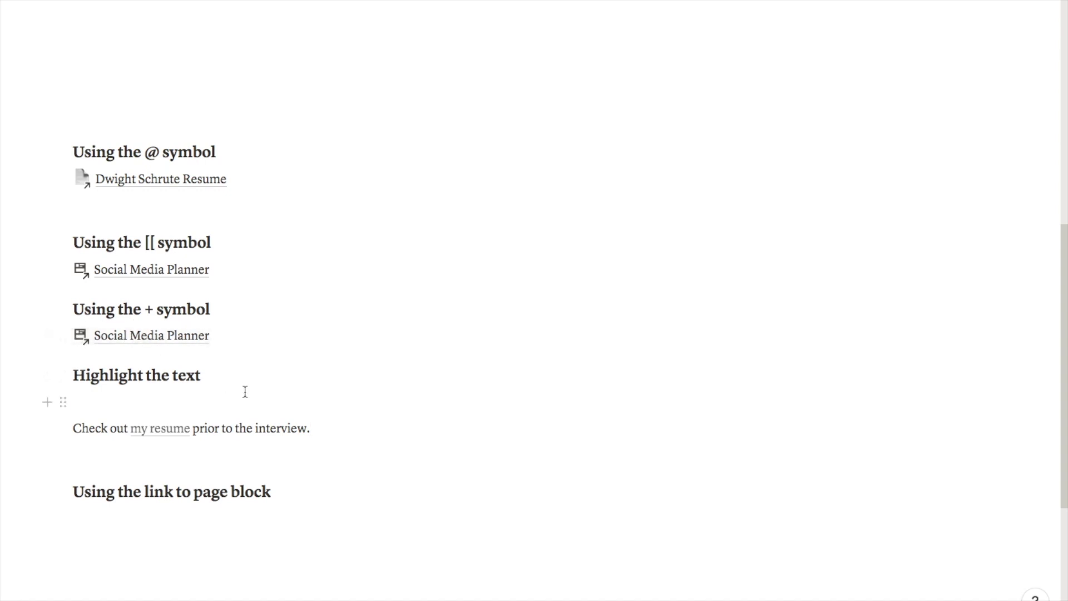
# Step: Add a /link 'Link to page' block for Dwight Schrute Resume, then an empty line below
pyautogui.scroll(-1, 245, 391)
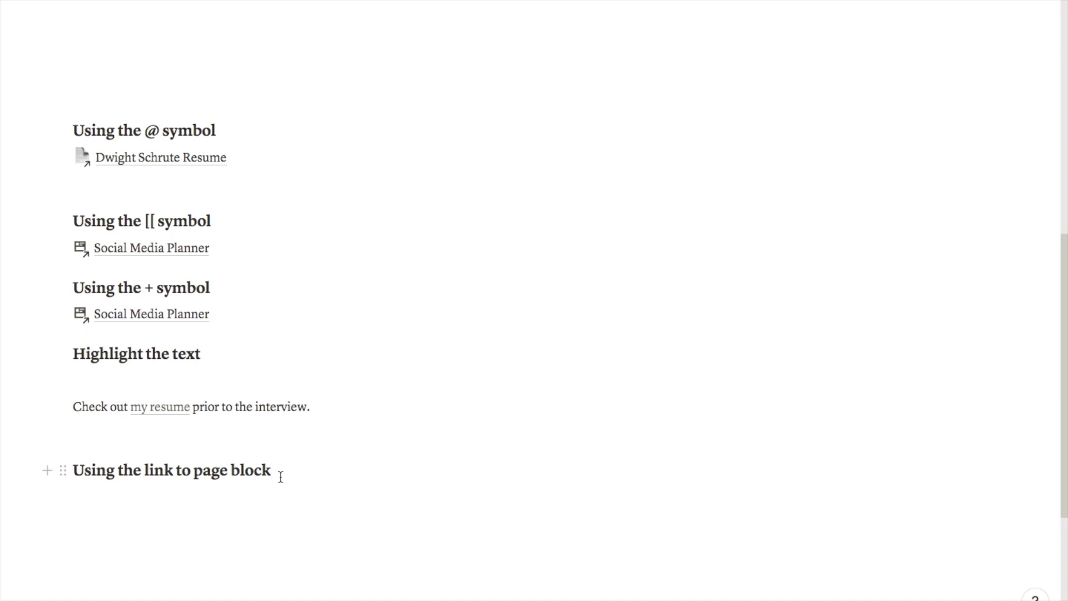
pyautogui.press('Return')
pyautogui.write('/')
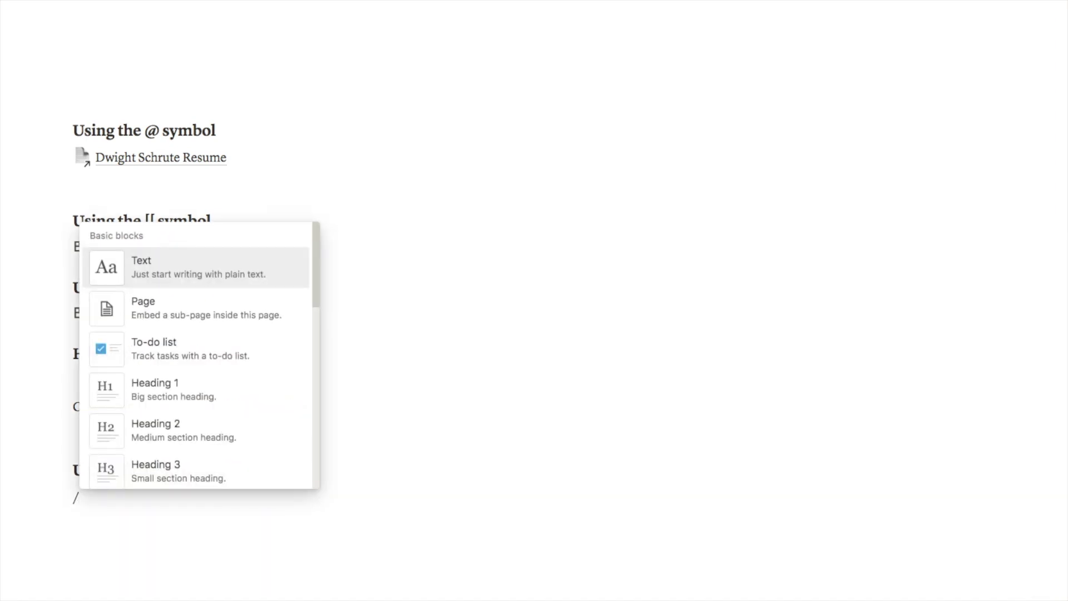
pyautogui.write('link')
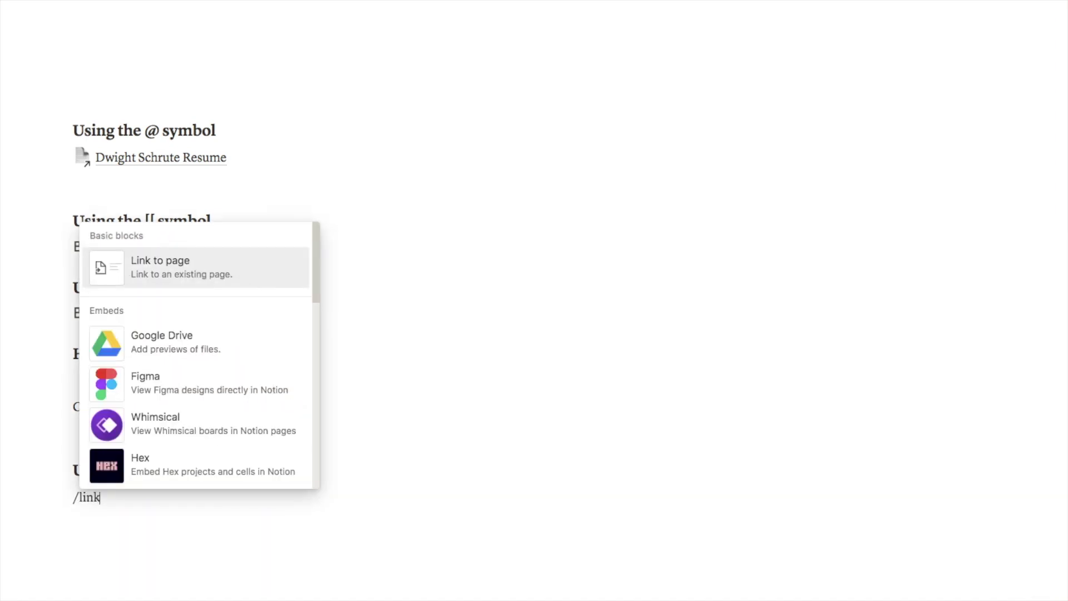
pyautogui.click(213, 274)
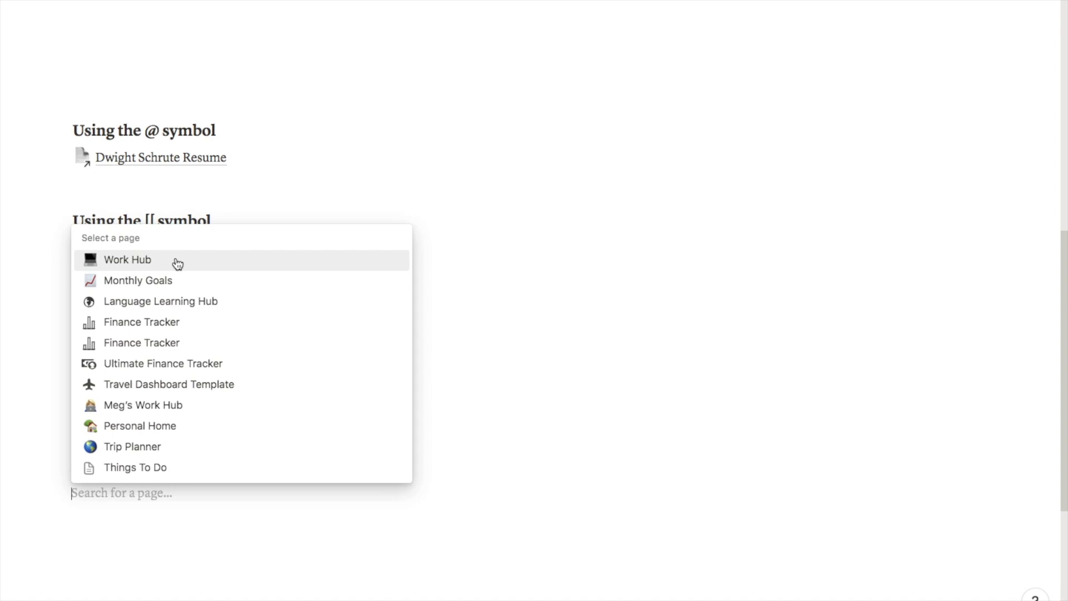
pyautogui.write('dwight')
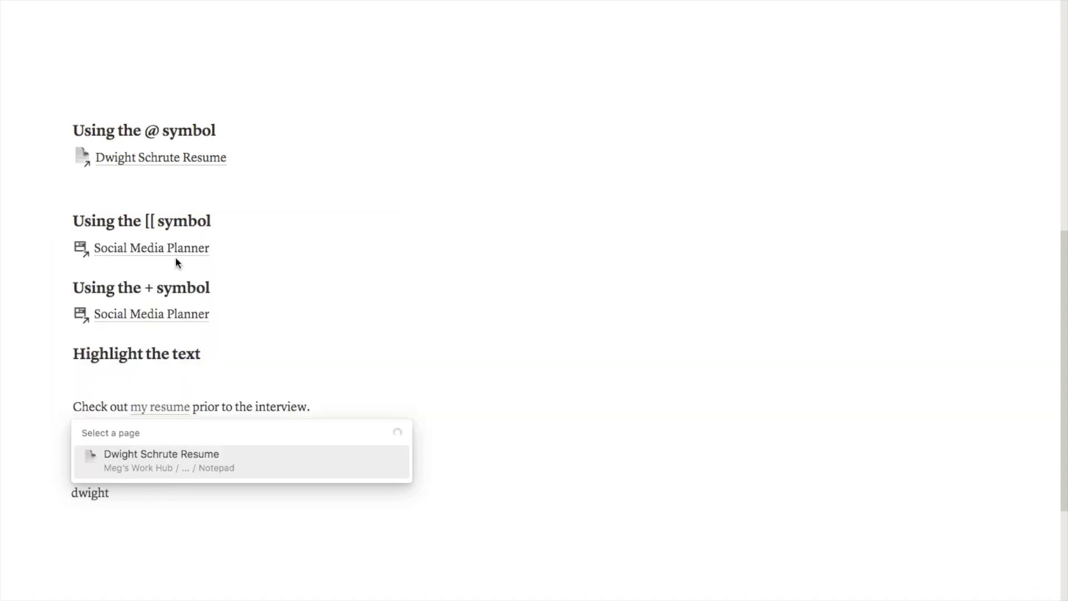
pyautogui.click(146, 459)
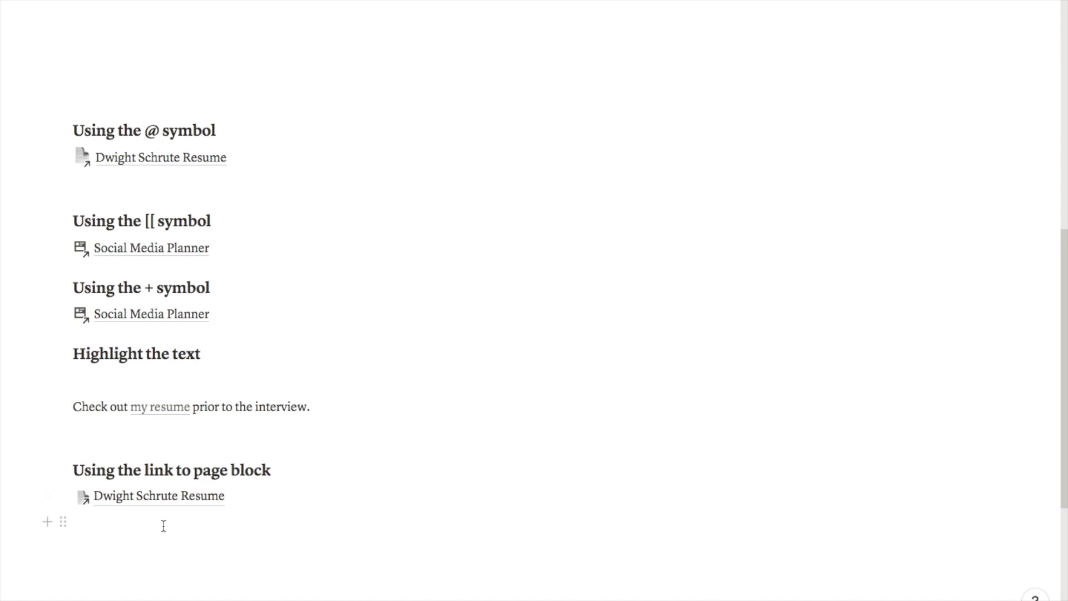
pyautogui.click(172, 580)
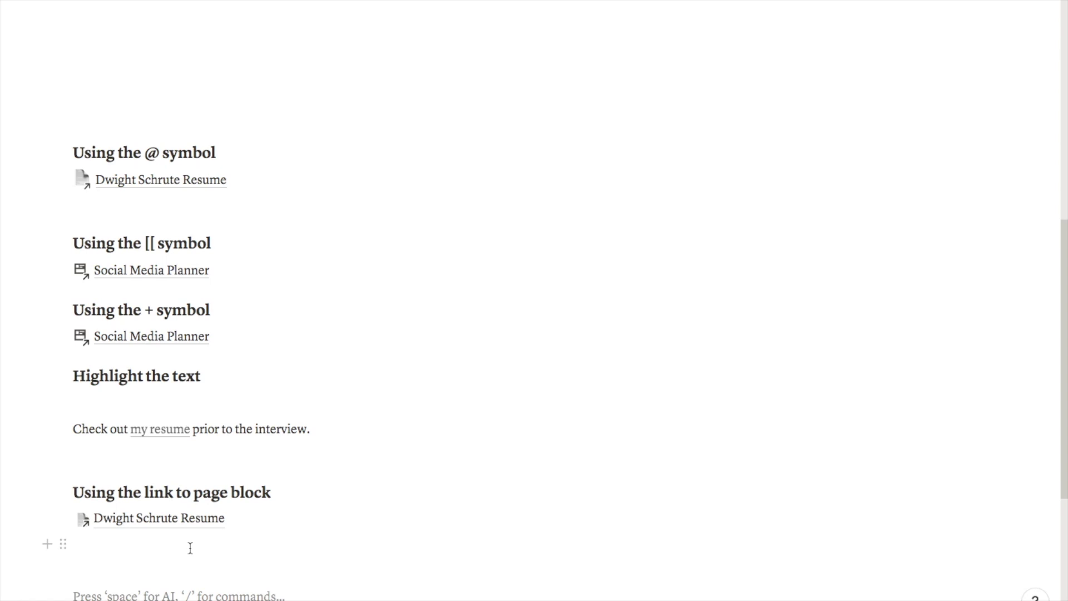
pyautogui.click(150, 518)
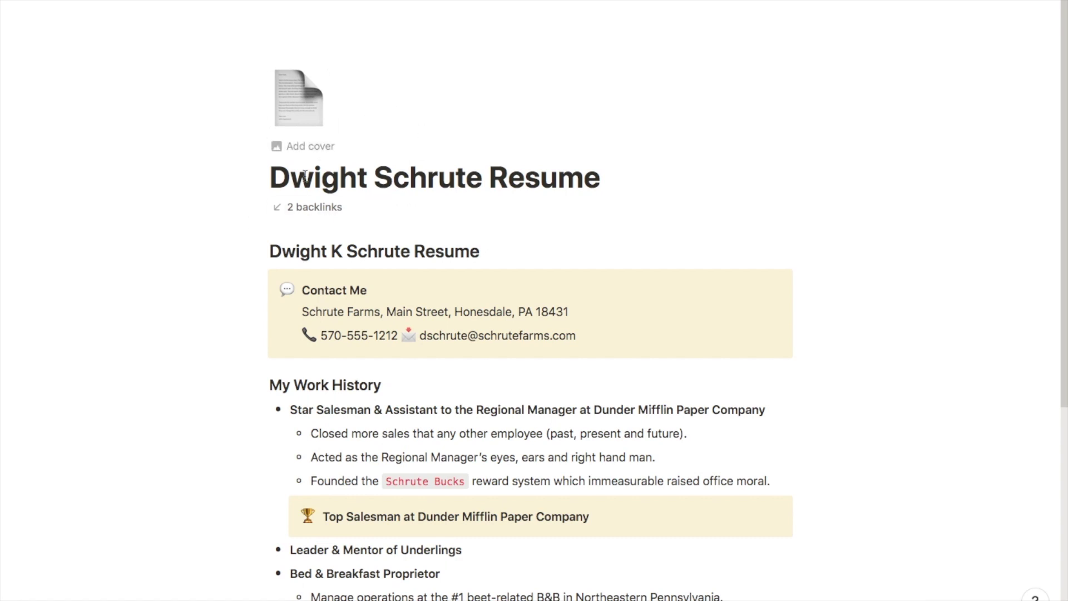
pyautogui.click(302, 209)
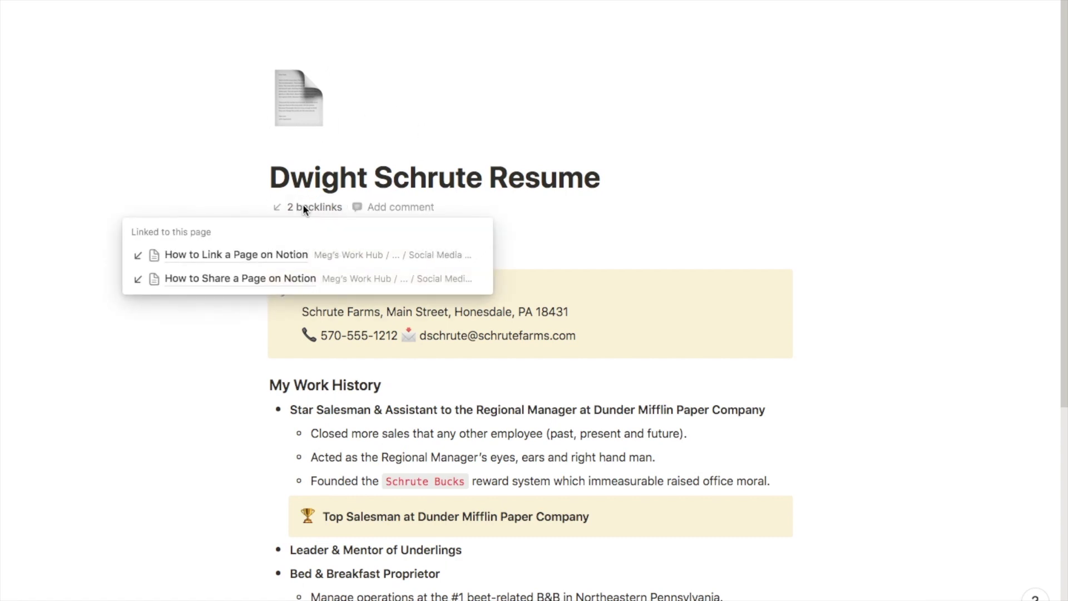